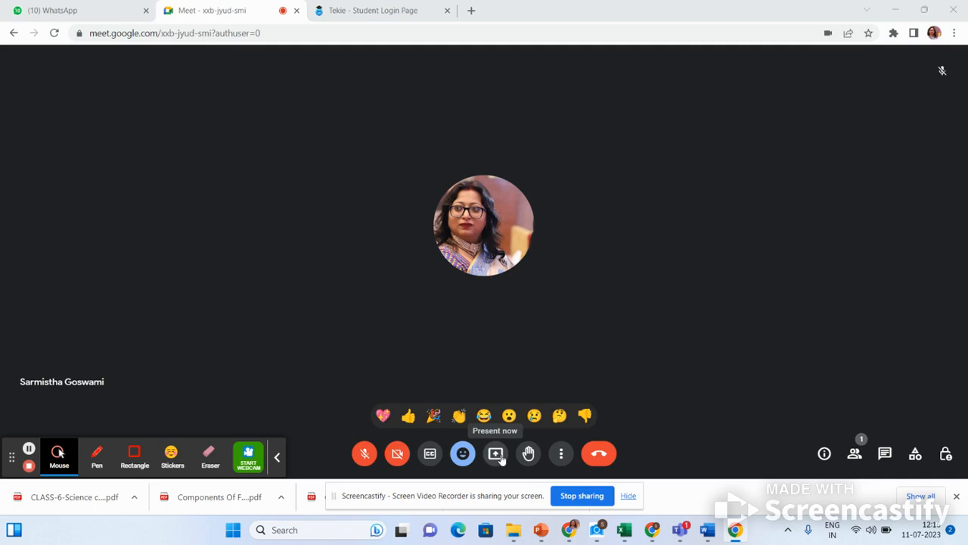
Choose the 'Teacher App - Tekie' Chrome tab as the one to present in Meet
left_click(496, 453)
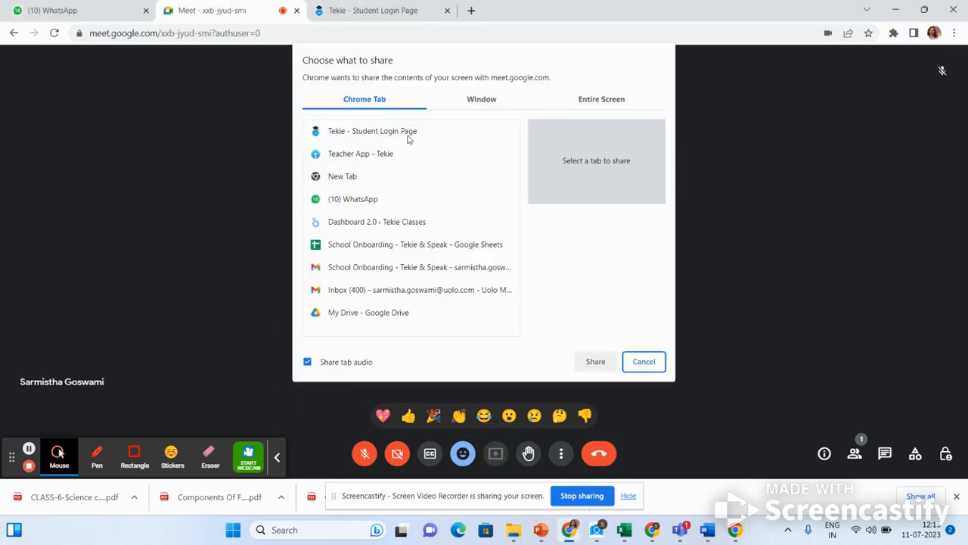
left_click(410, 140)
left_click(381, 158)
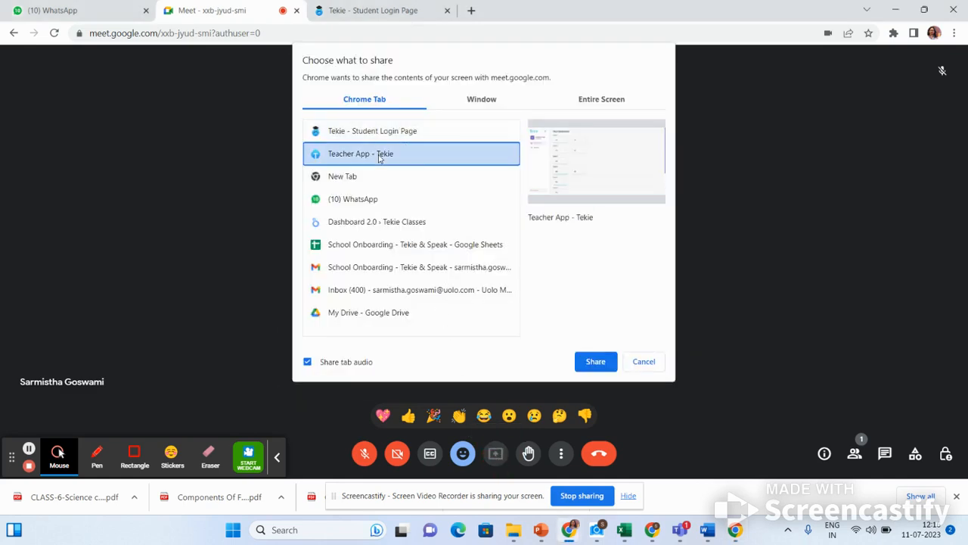
Start sharing the Teacher App tab and open the Grade 6A classroom card
left_click(595, 360)
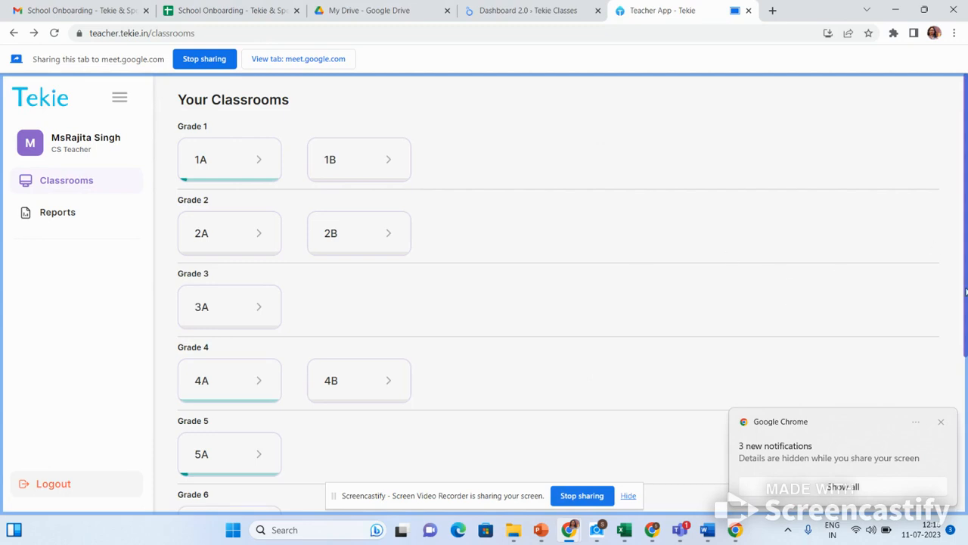
left_click_drag(964, 305, 965, 426)
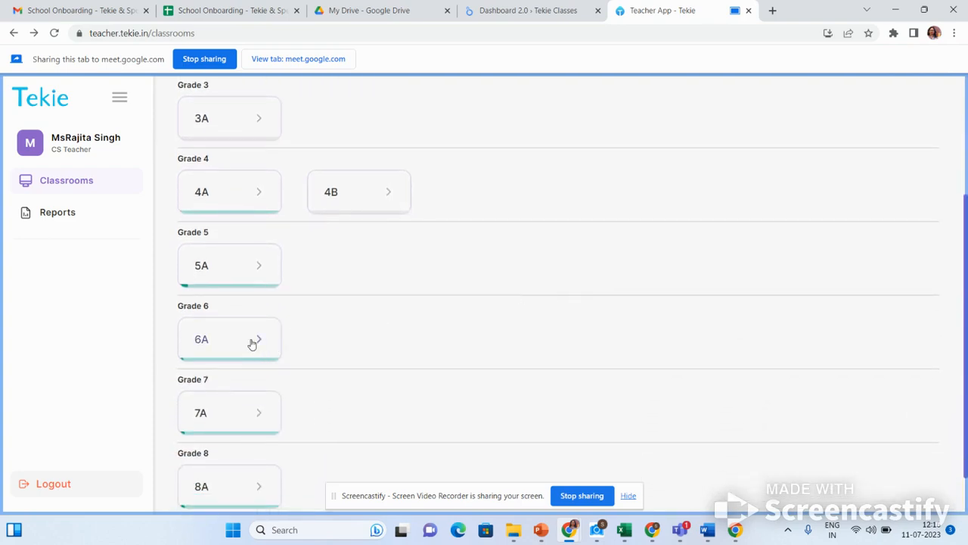
left_click(252, 340)
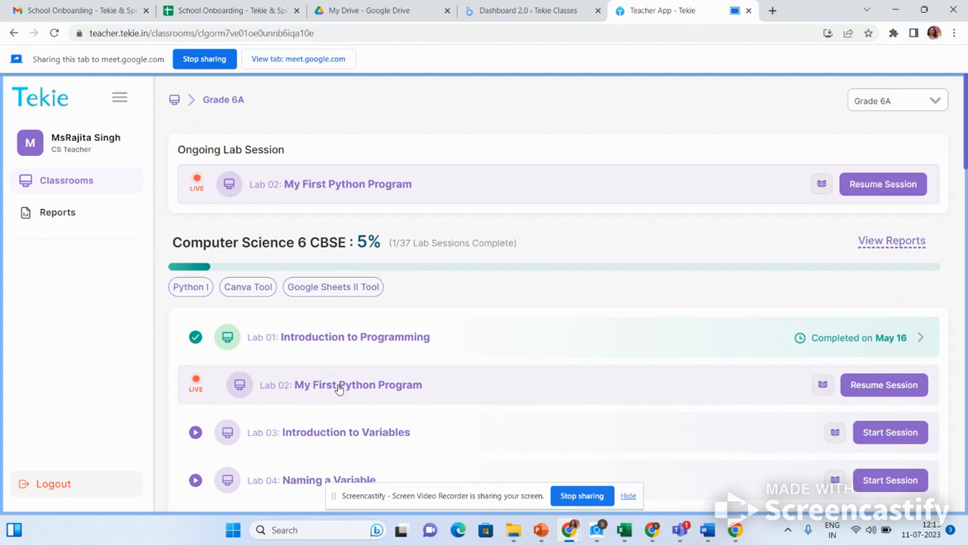
Resume the Lab 02 class from Session Details and return to the Meet window
left_click(895, 387)
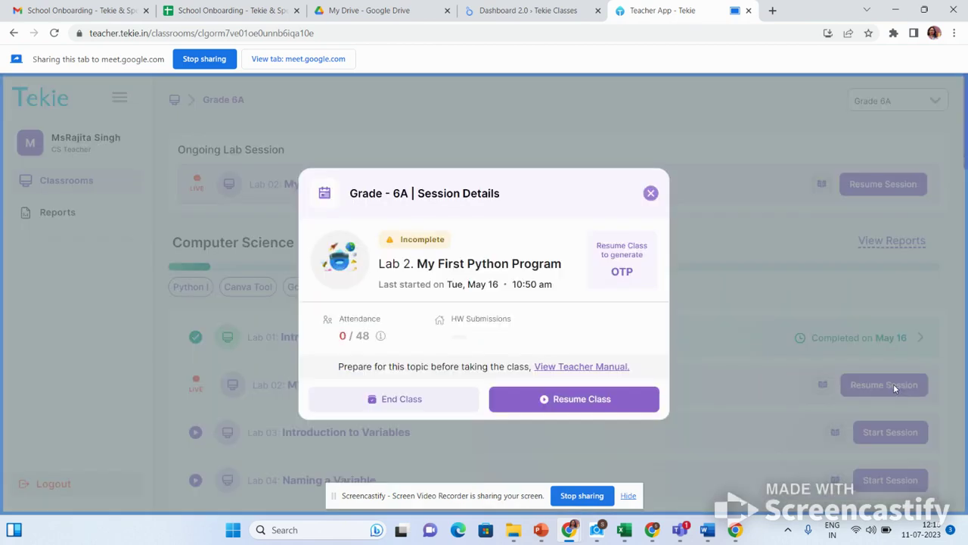
left_click(580, 403)
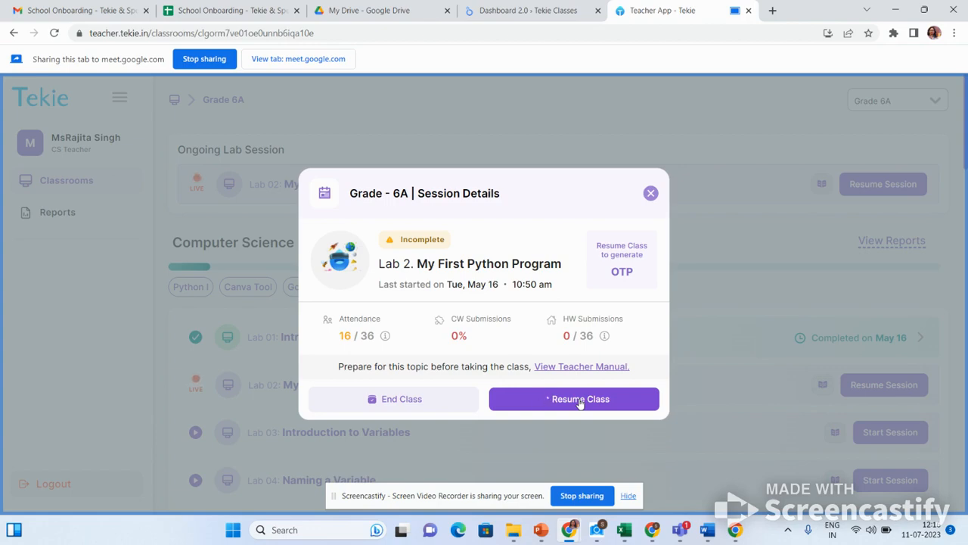
key("alt+Tab")
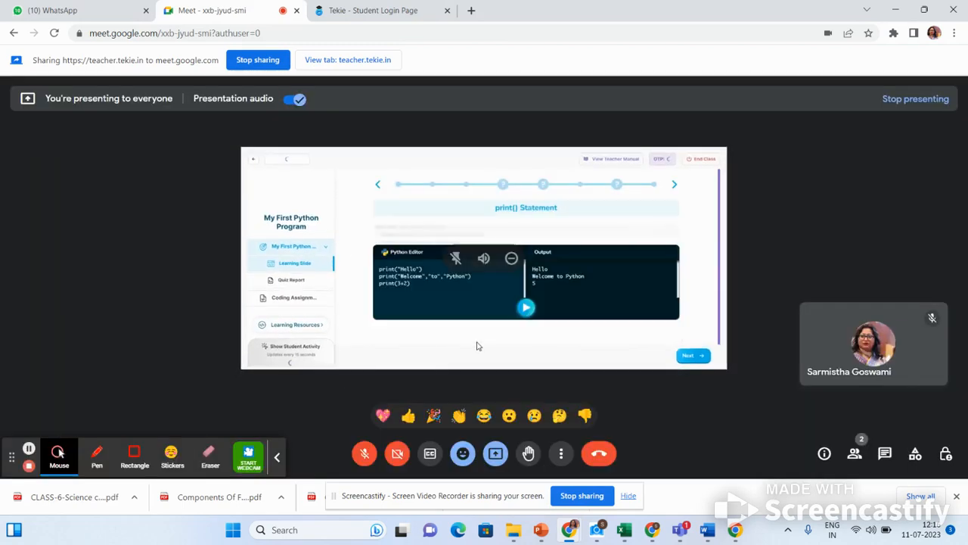
Show the class OTP 114F in the teacher window, then go to the Tekie student login page
key("alt+Tab")
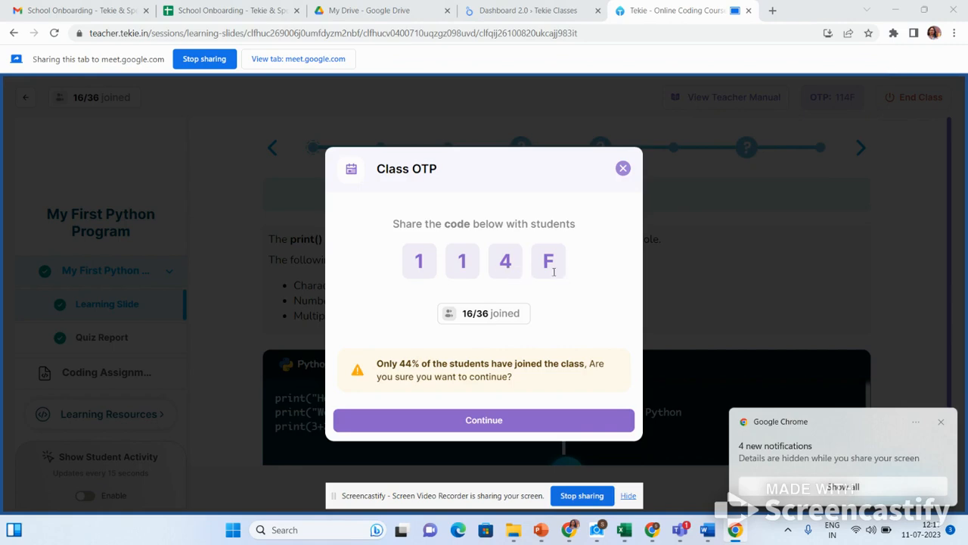
key("alt+Tab")
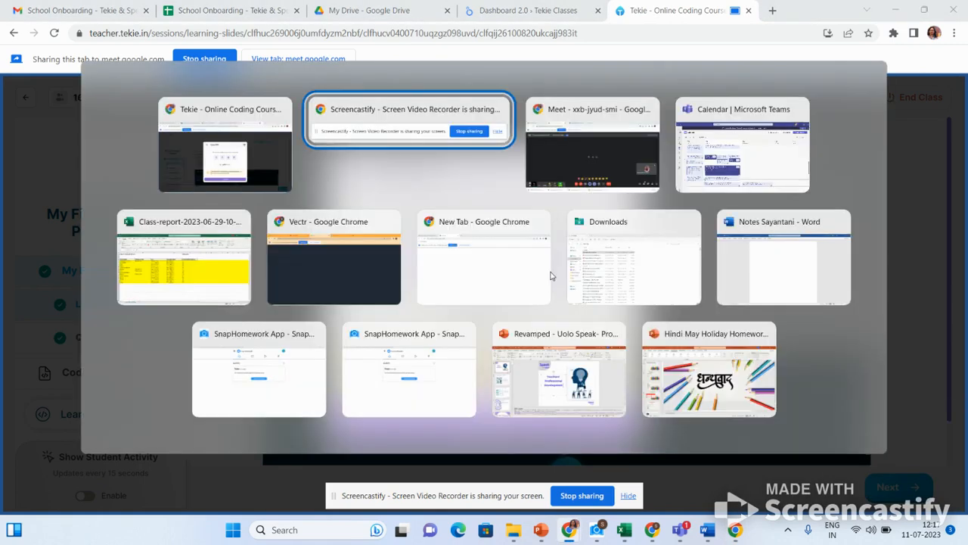
key("Tab")
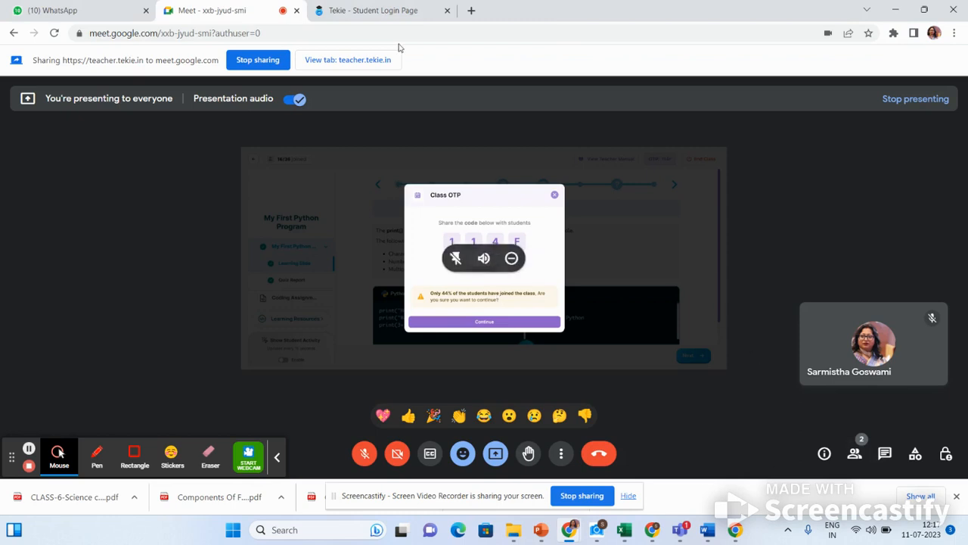
left_click(370, 10)
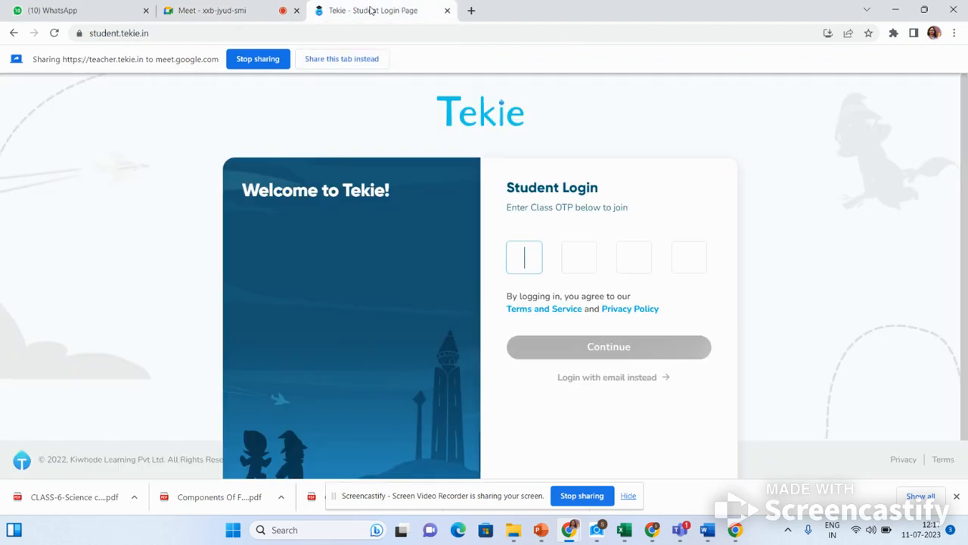
Check the OTP in the teacher window and select student 788 on the login page
left_click(524, 257)
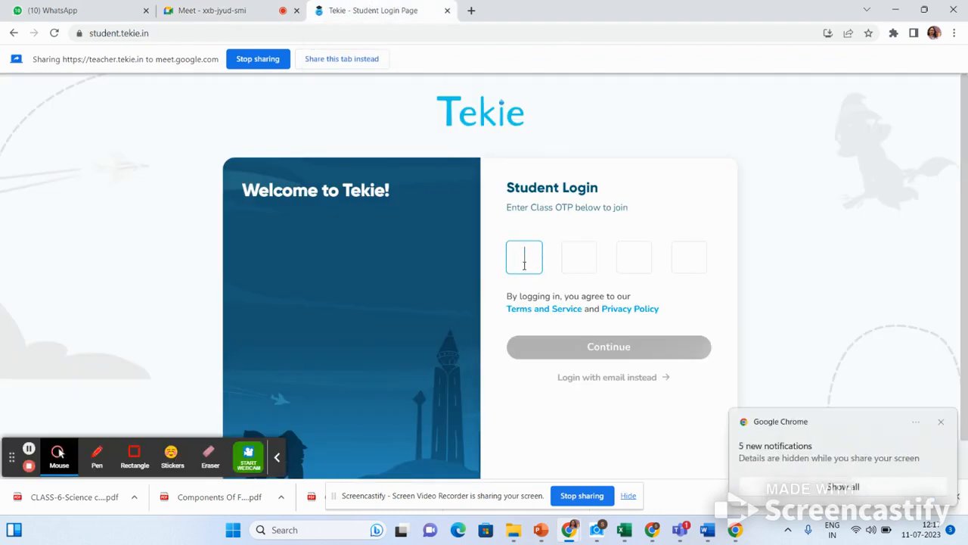
type("11")
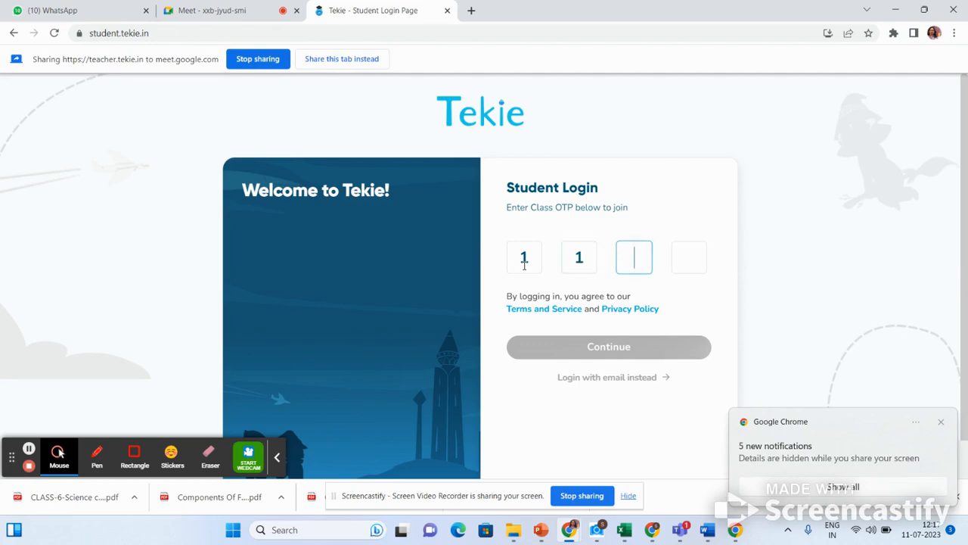
key("alt+Tab")
key("alt+Tab")
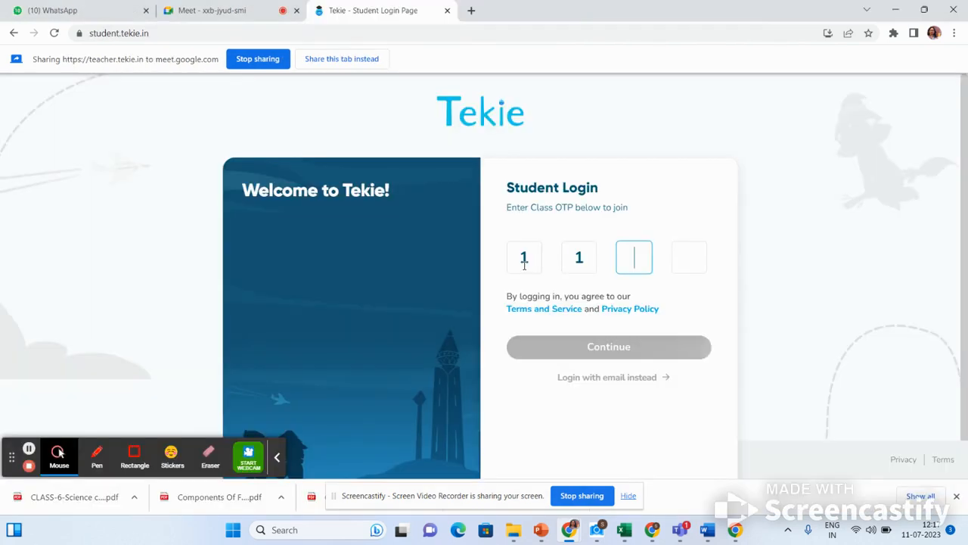
type("4")
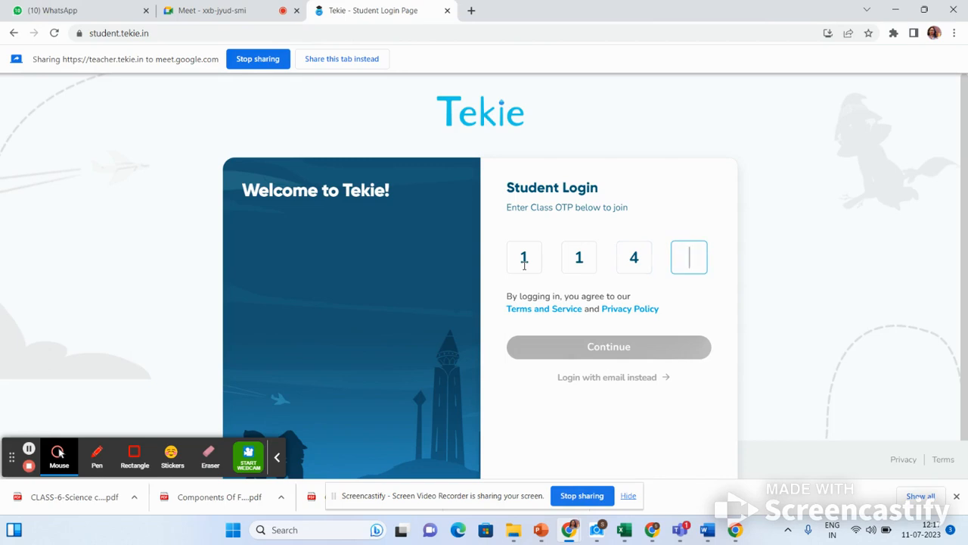
type("F")
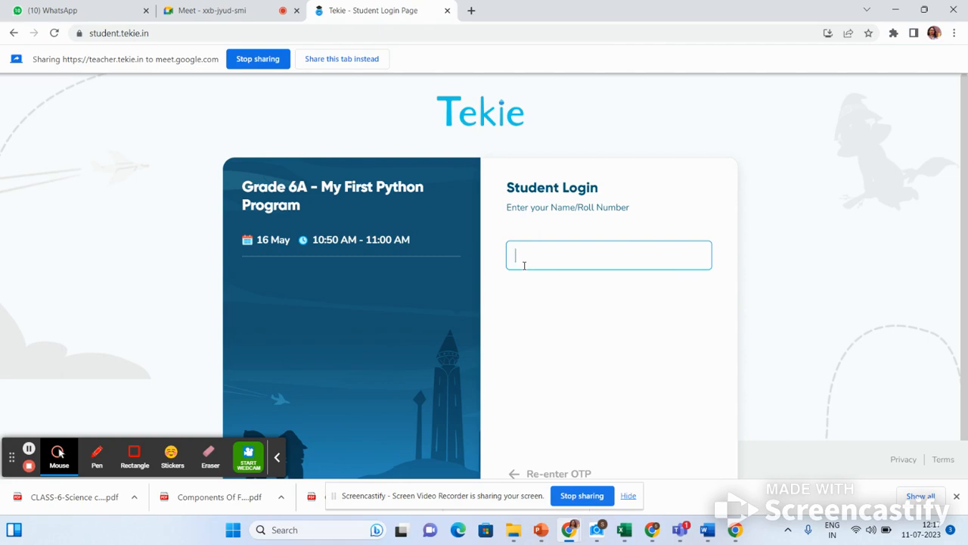
type("a")
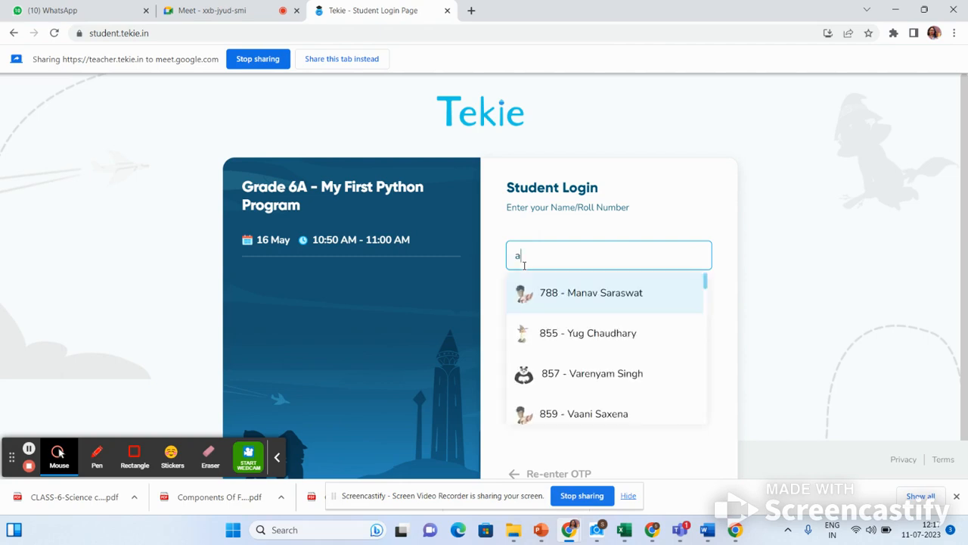
left_click(602, 293)
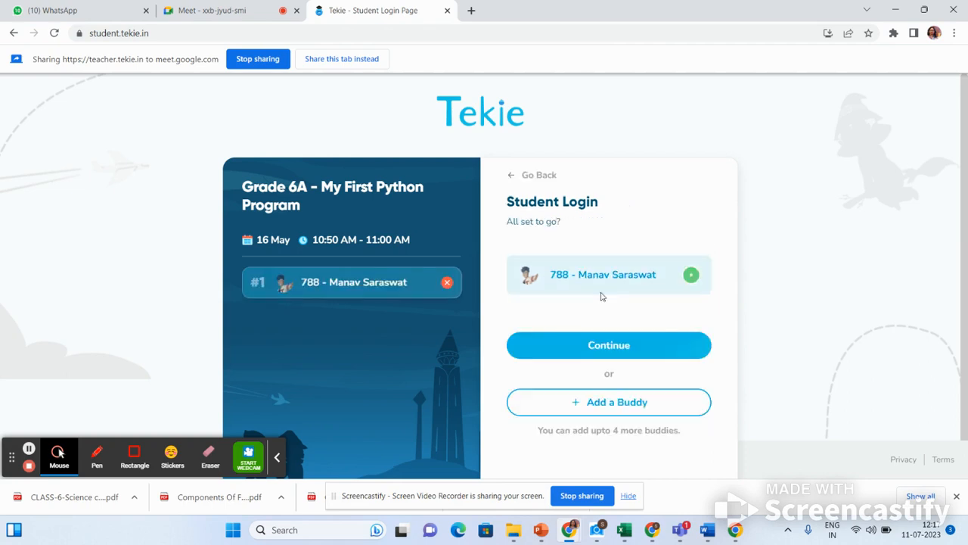
Continue as the chosen student and dismiss the class code prompt to reveal the slide
left_click(632, 347)
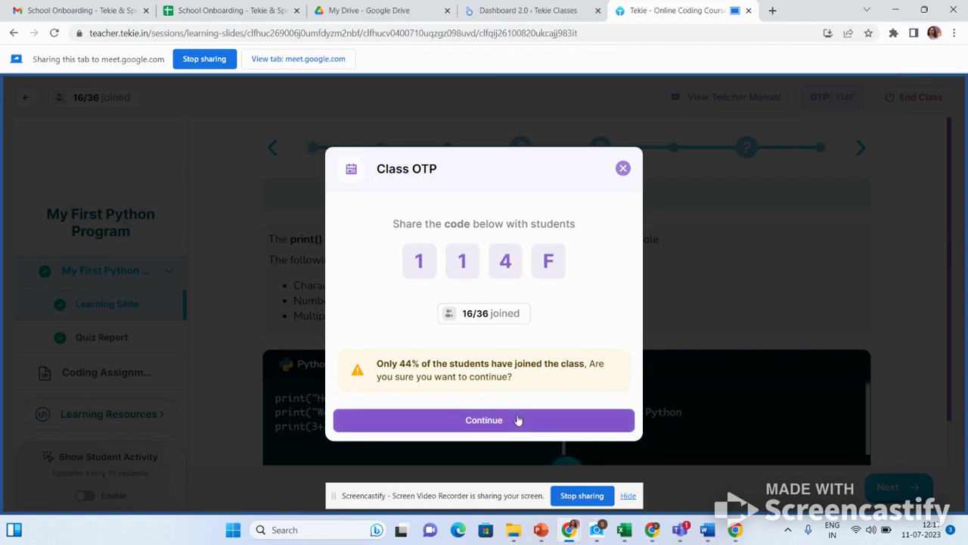
left_click(517, 418)
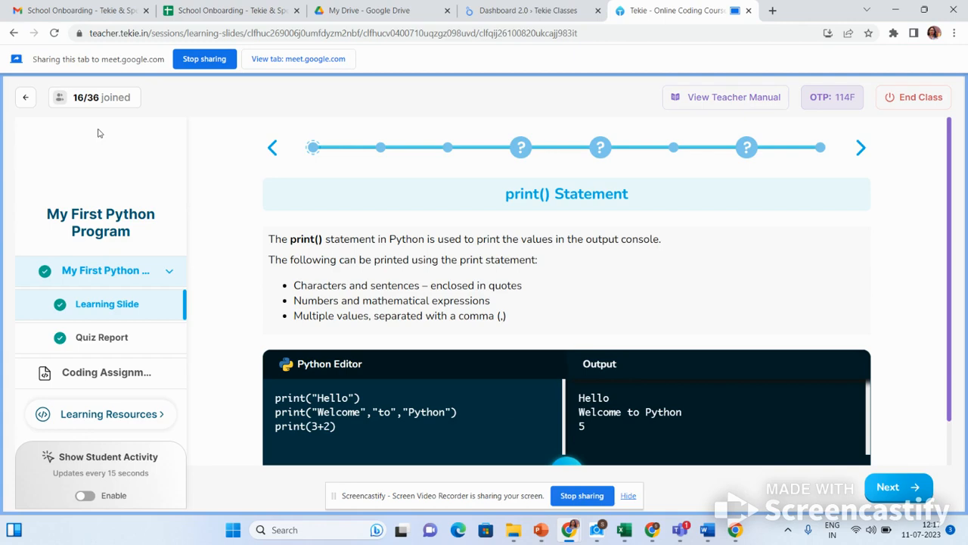
View the Attendance list of joined students, then go to the Coding Assignment
left_click(96, 97)
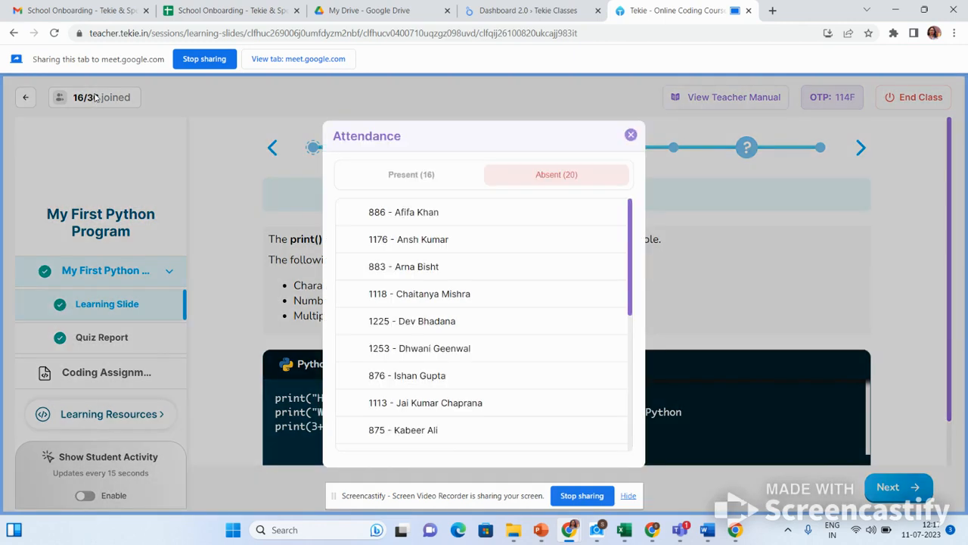
left_click(631, 137)
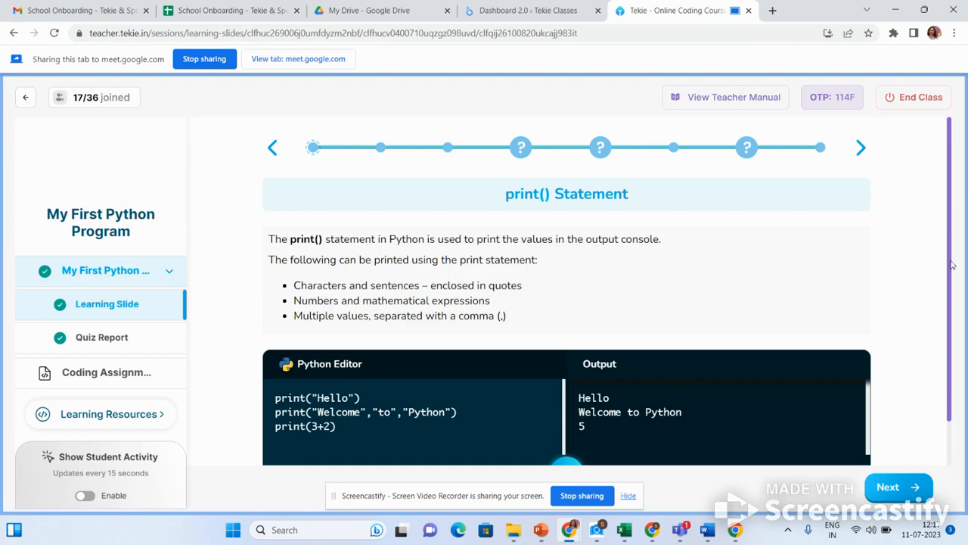
scroll(950, 267, "down", 2)
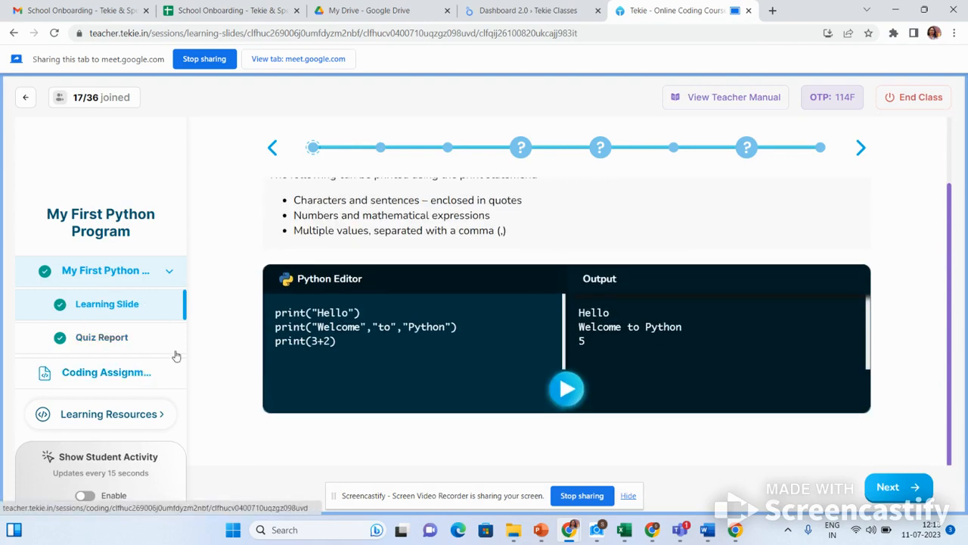
left_click(106, 371)
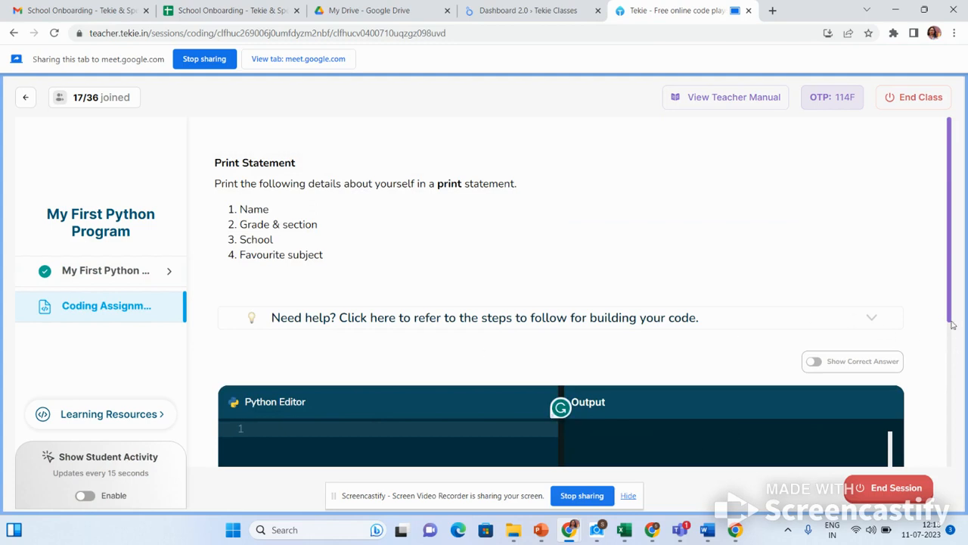
left_click_drag(953, 324, 956, 395)
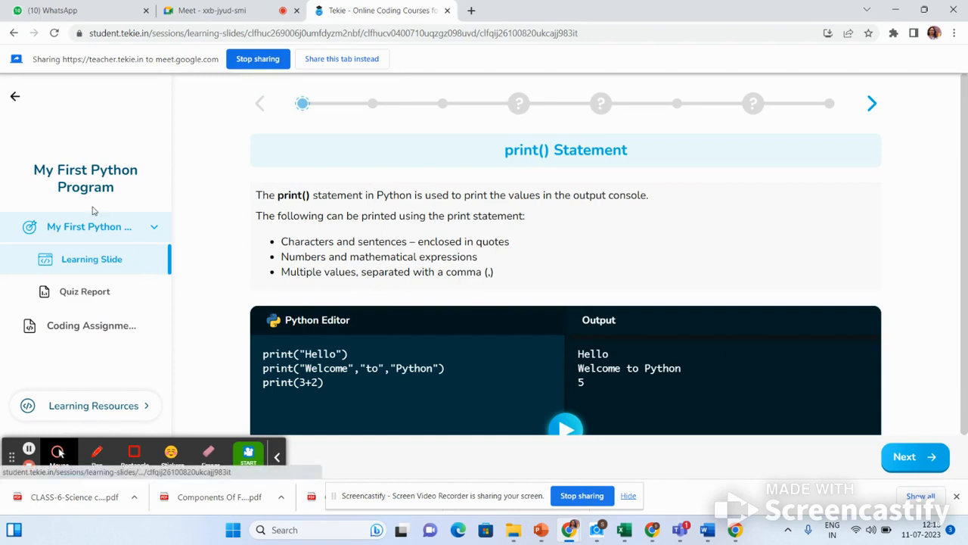
Cycle through the open windows and bring the Google Meet call to the front
key("alt+Tab")
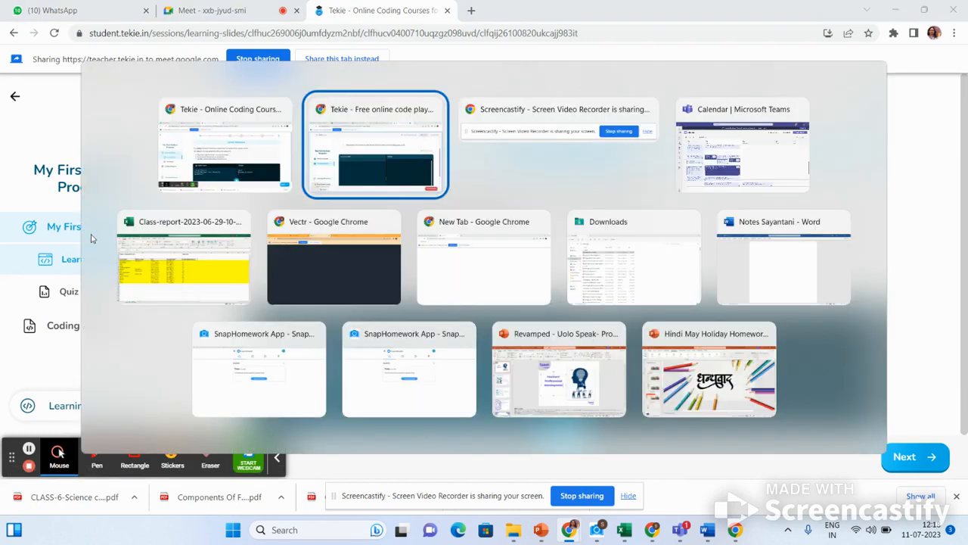
key("alt+Tab")
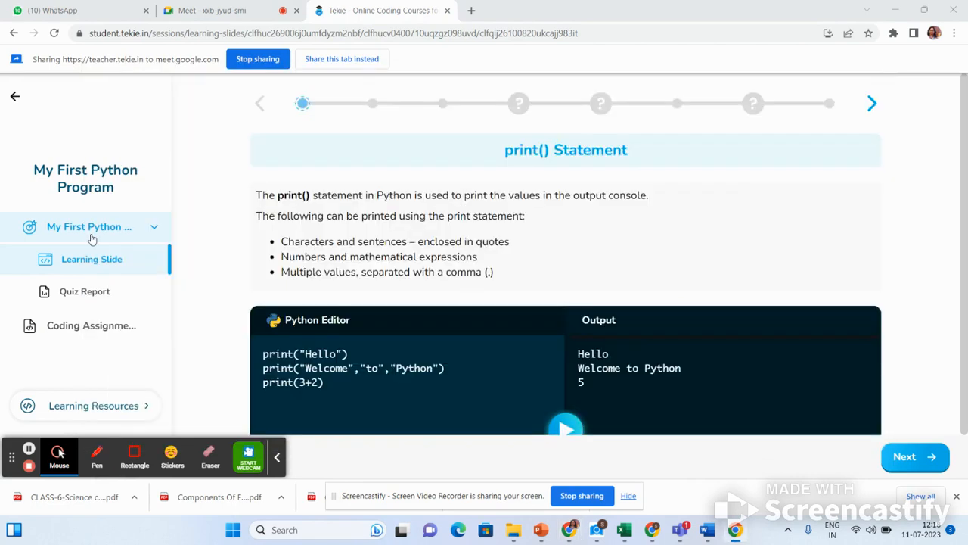
key("alt+Tab")
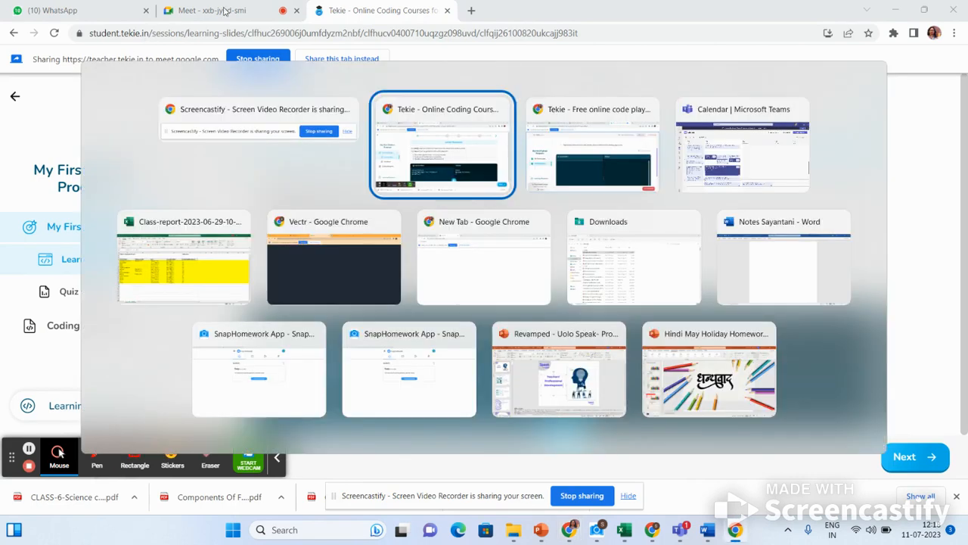
key("alt+Tab")
left_click(224, 11)
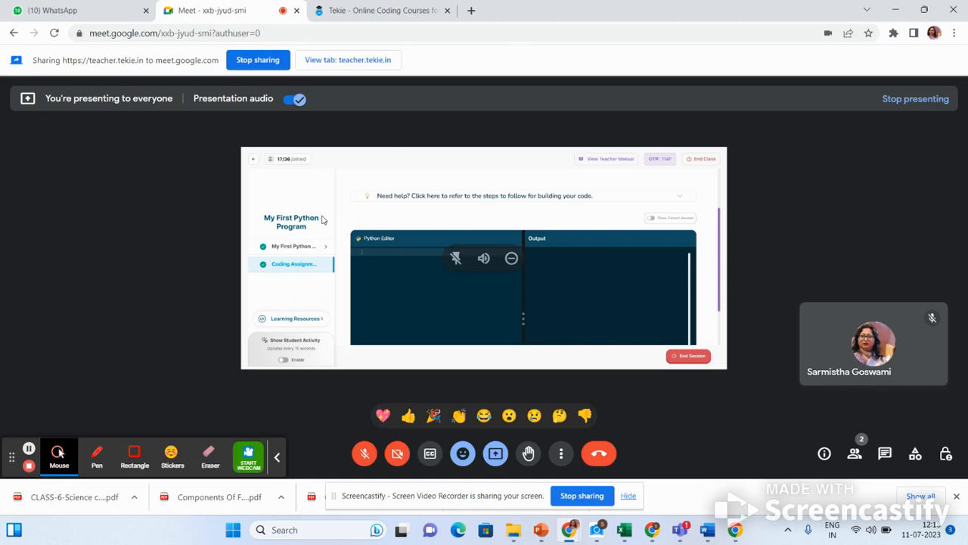
mouse_move(383, 271)
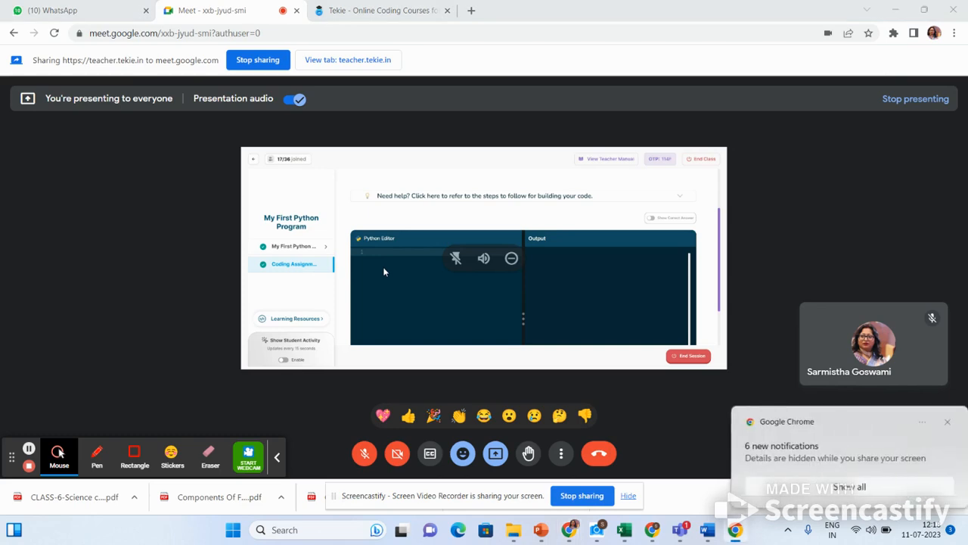
Turn on Show Correct Answer to display the five-line print() solution in the editor
key("alt+Tab")
key("alt+Tab")
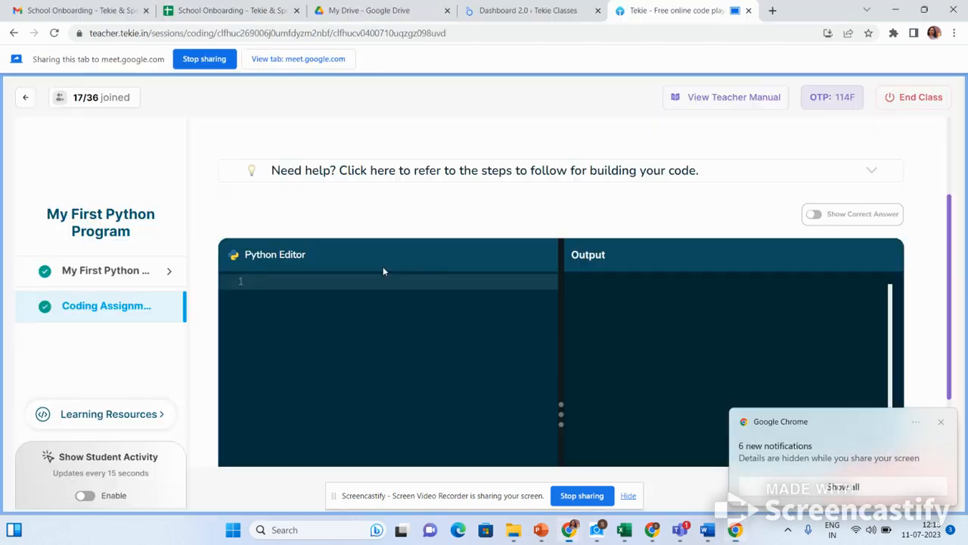
left_click(814, 214)
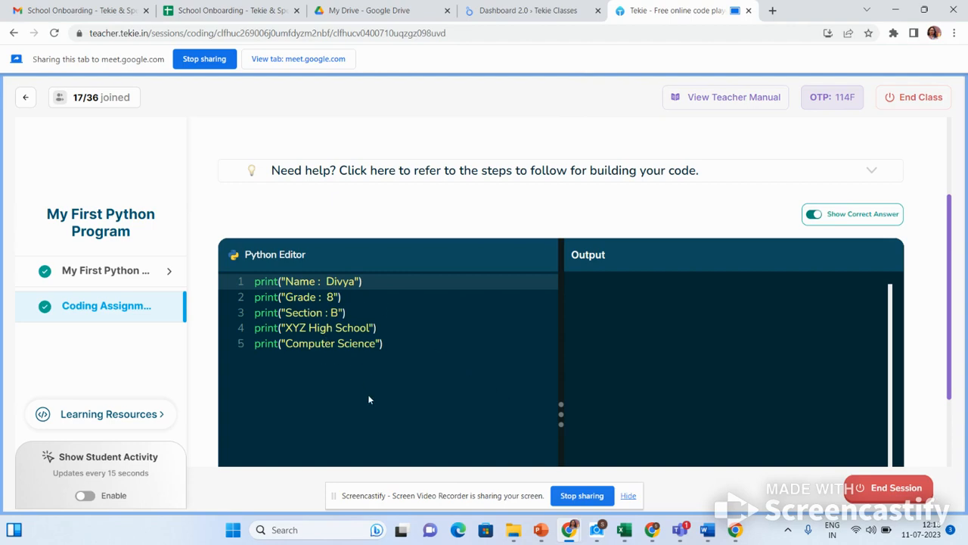
key("alt+Tab")
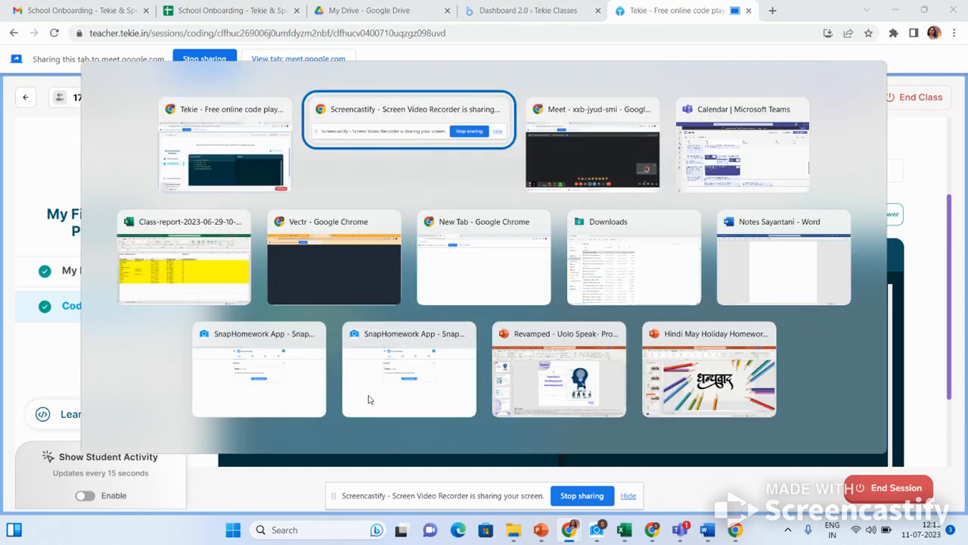
Go to the student's Tekie class, open its Coding Assignment and focus line 1 of the editor
key("Tab")
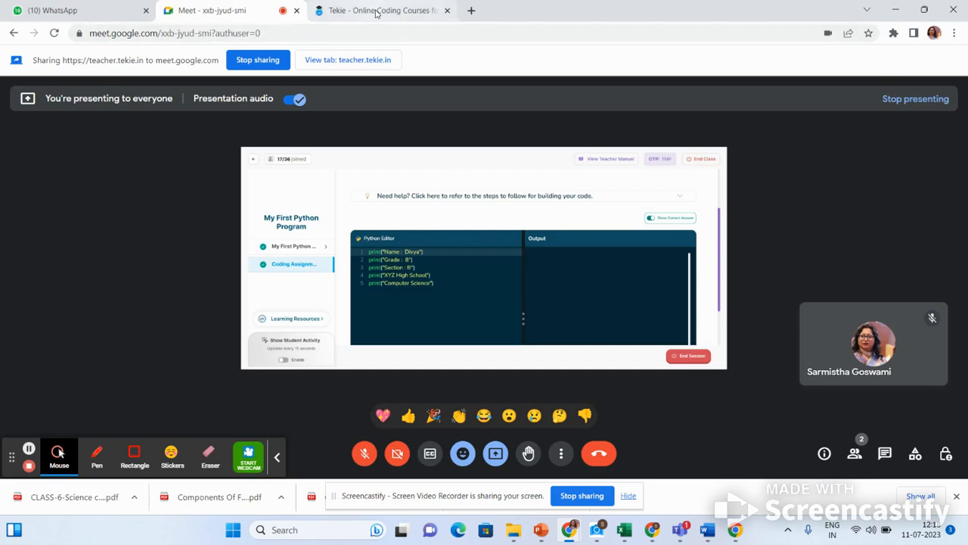
left_click(376, 10)
mouse_move(89, 229)
left_click(99, 330)
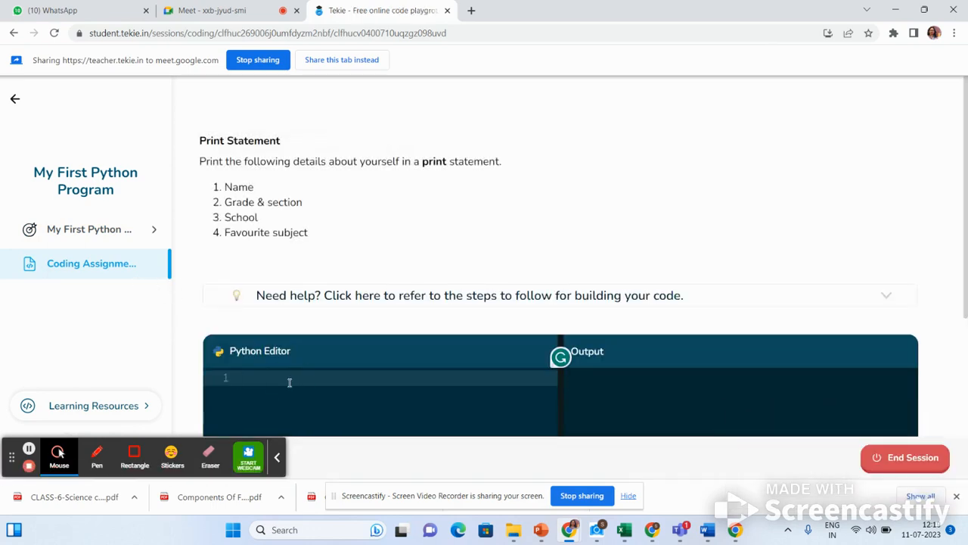
left_click(289, 382)
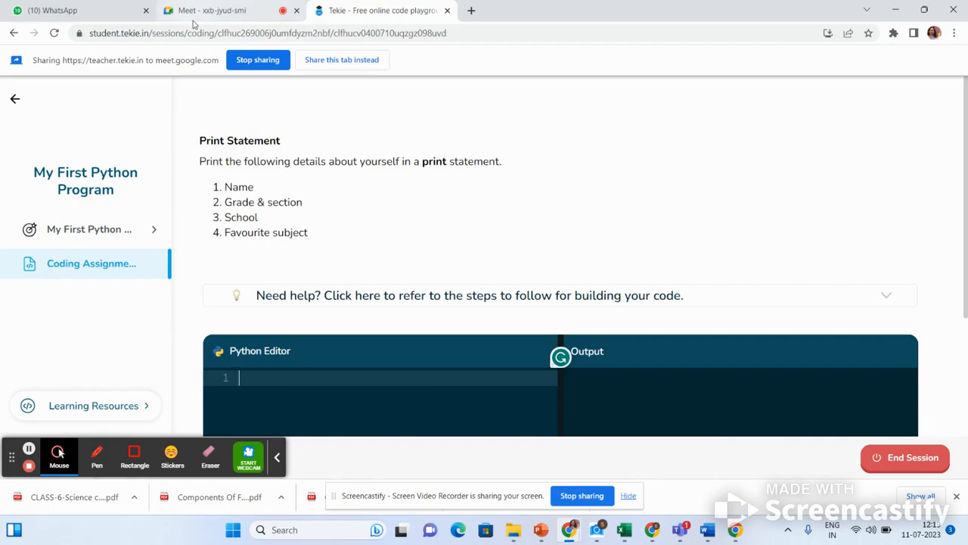